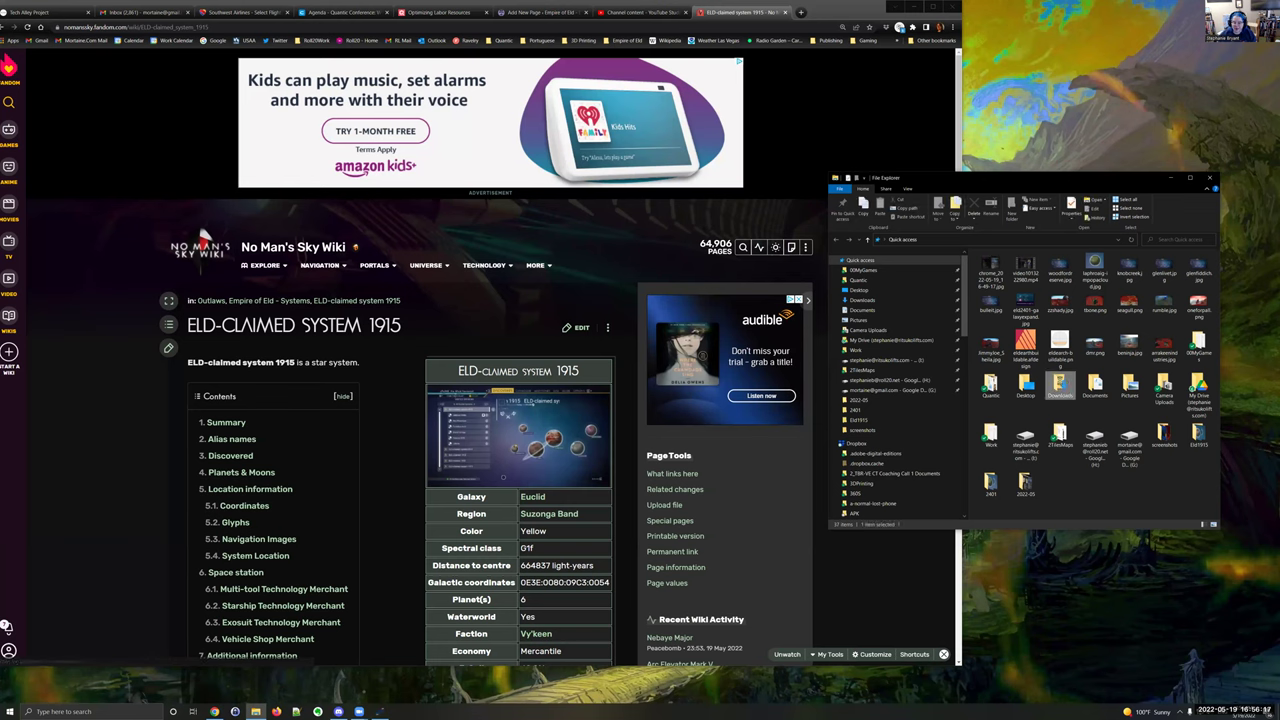
Open the Downloads folder in File Explorer, move the window aside, and return to the wiki page
double_click(1060, 385)
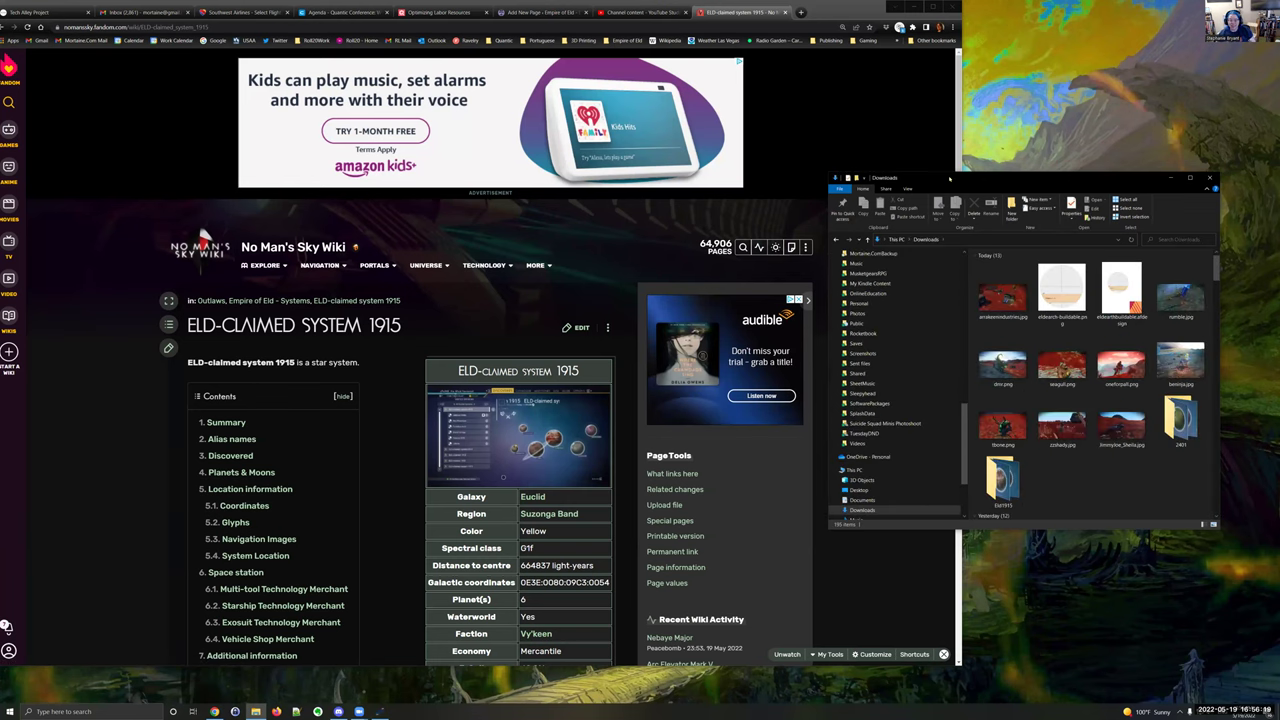
drag(951, 178, 1030, 192)
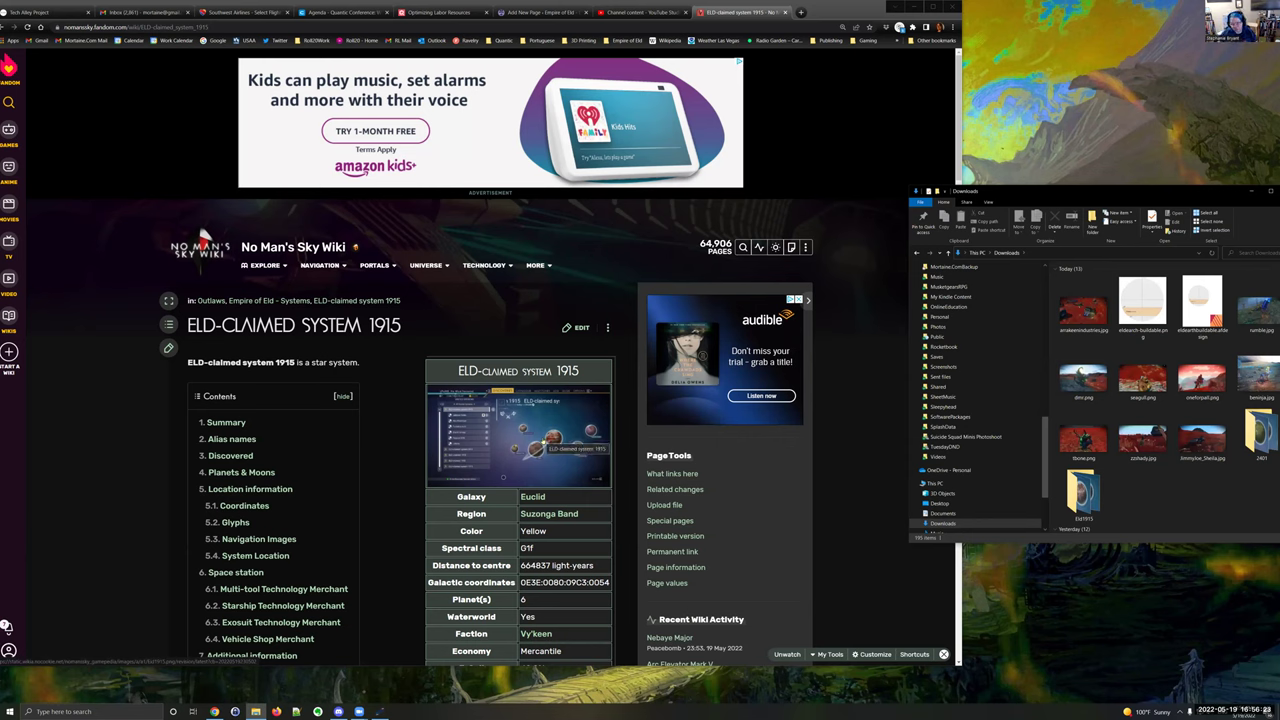
click(626, 416)
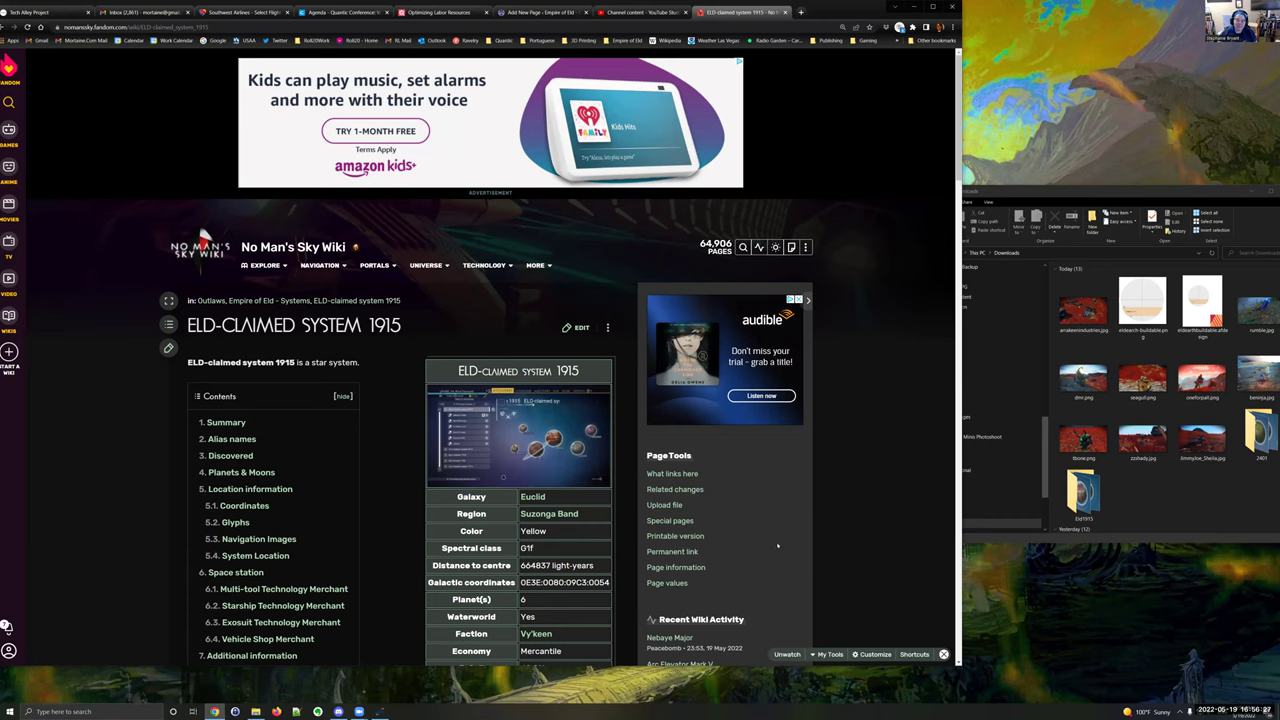
scroll(777, 545, down, 3)
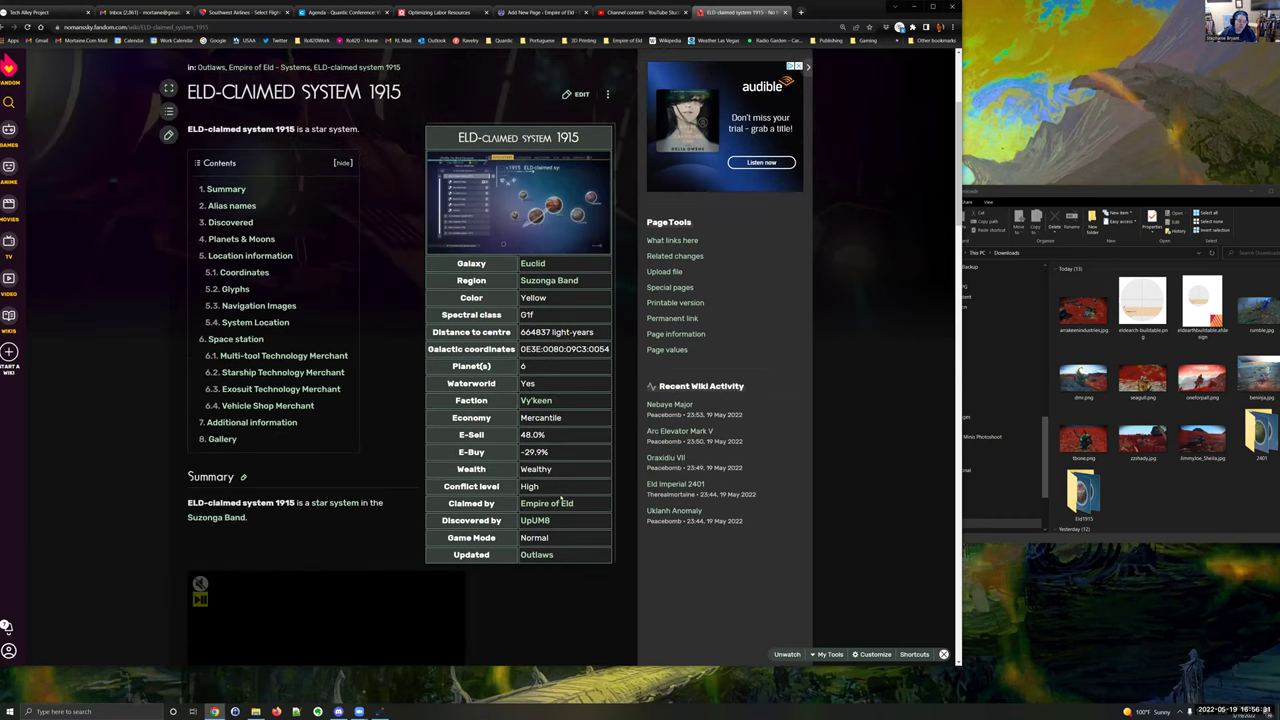
scroll(561, 498, down, 5)
scroll(561, 498, up, 5)
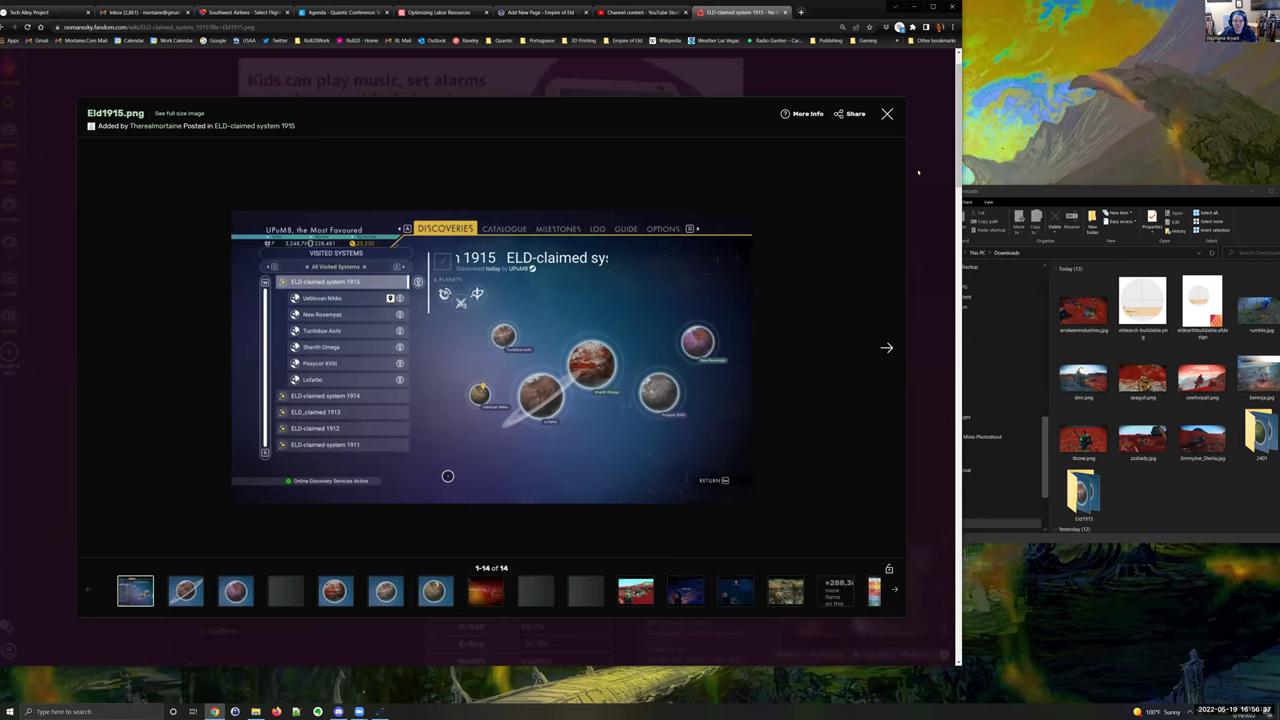
Close the image viewer and go from the infobox image to the Eld1915.png file page
key(Escape)
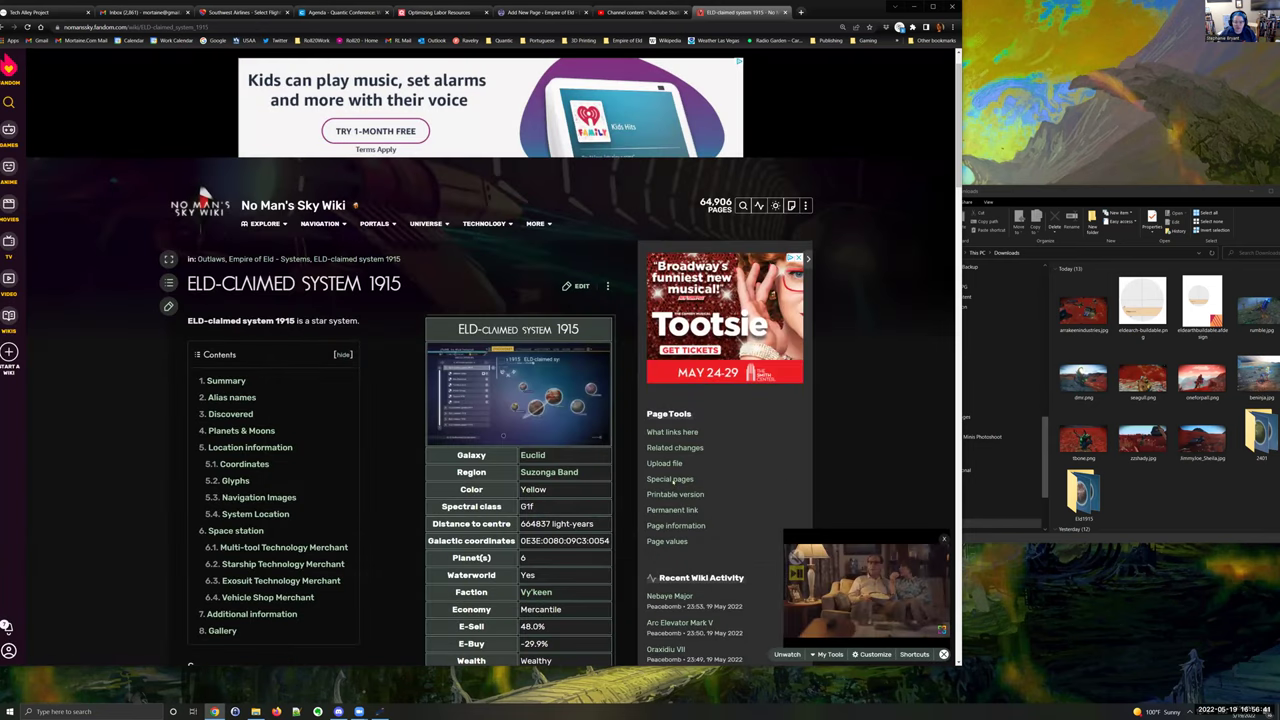
click(472, 380)
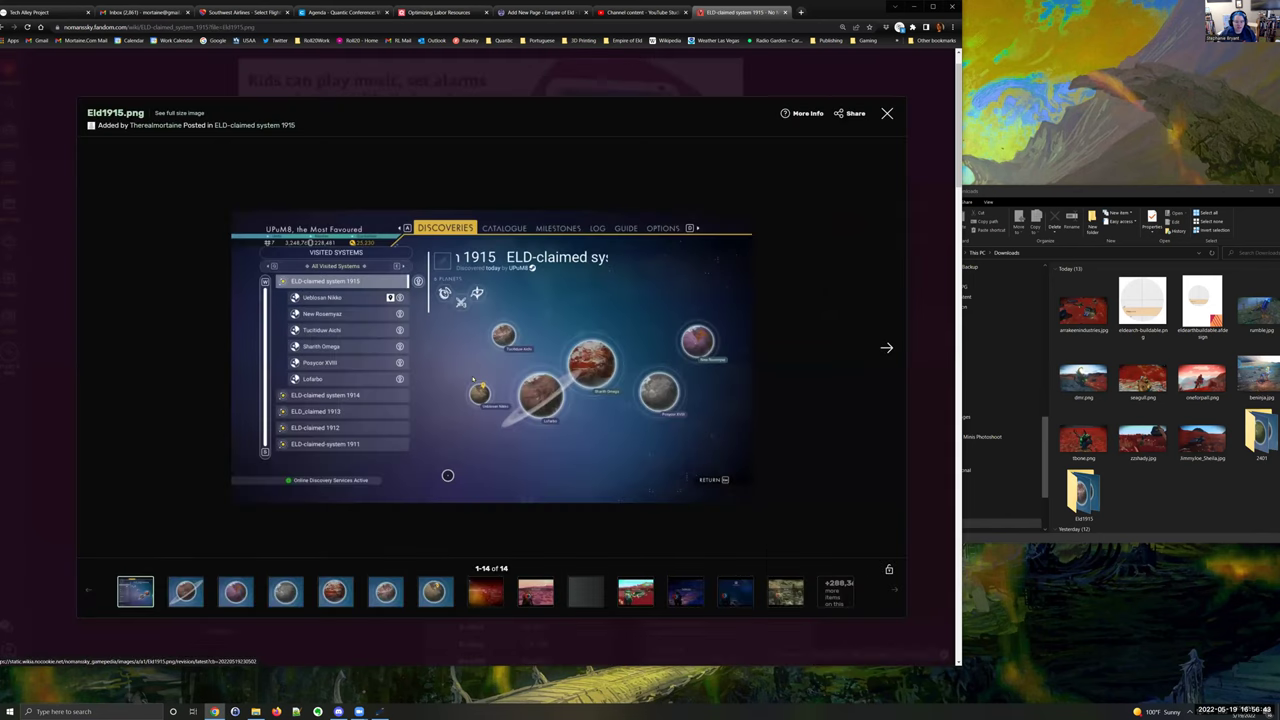
click(805, 113)
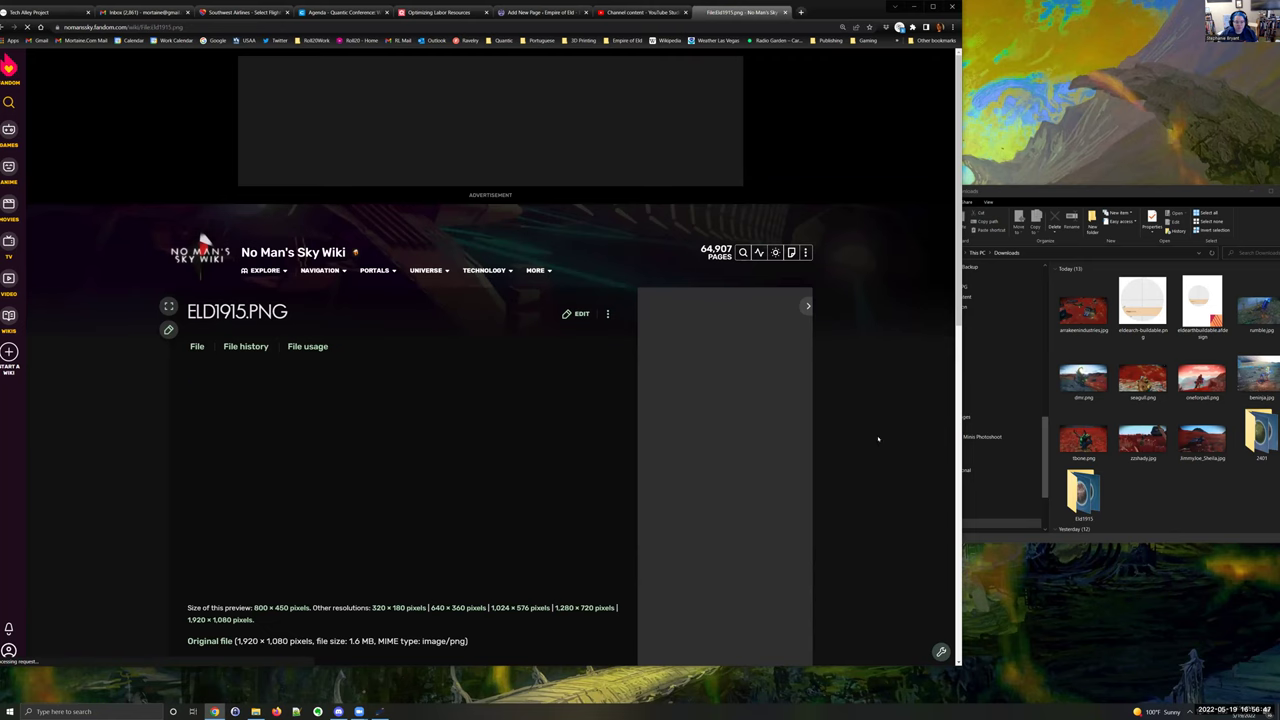
scroll(878, 440, down, 1)
scroll(878, 440, down, 2)
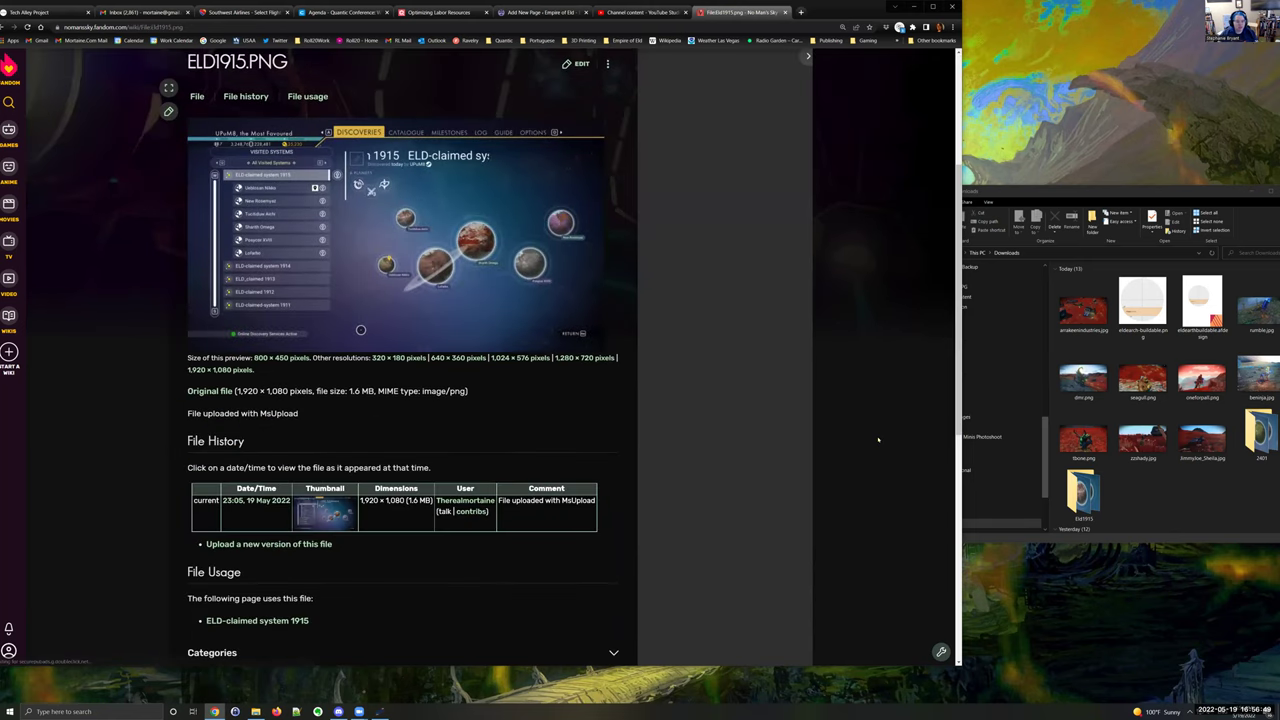
scroll(878, 440, down, 2)
scroll(878, 440, up, 2)
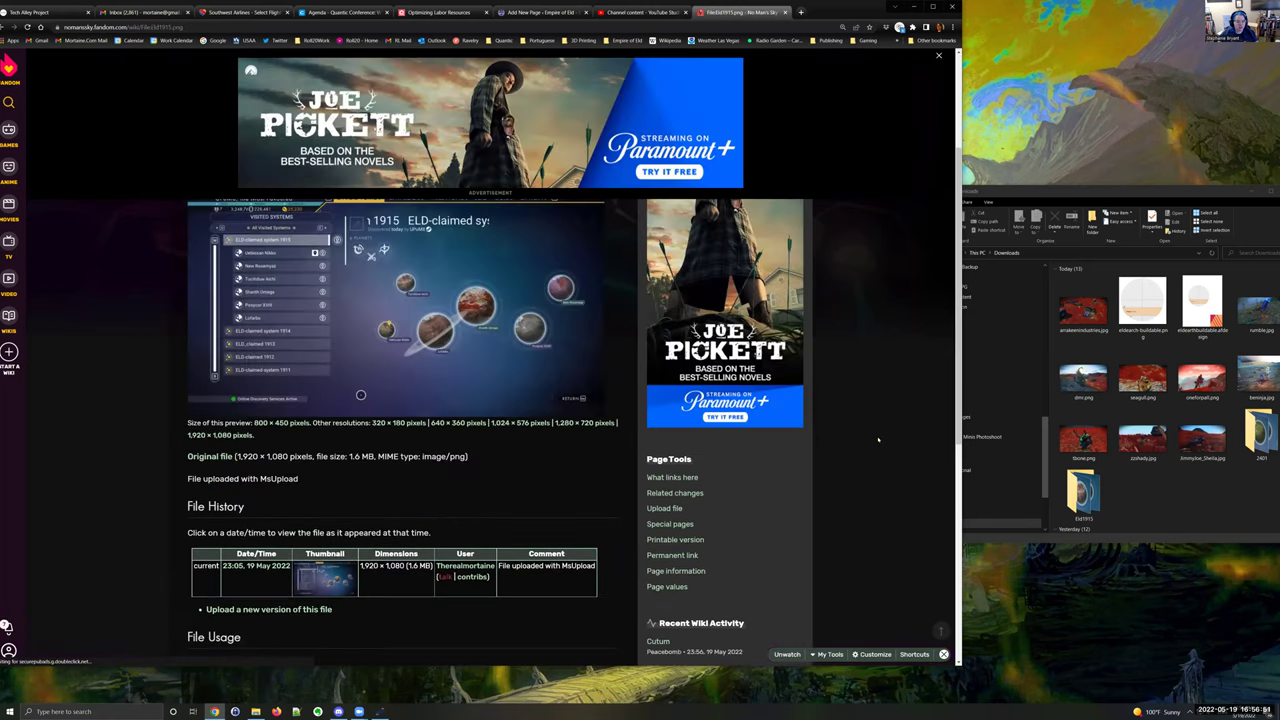
scroll(480, 400, up, 1)
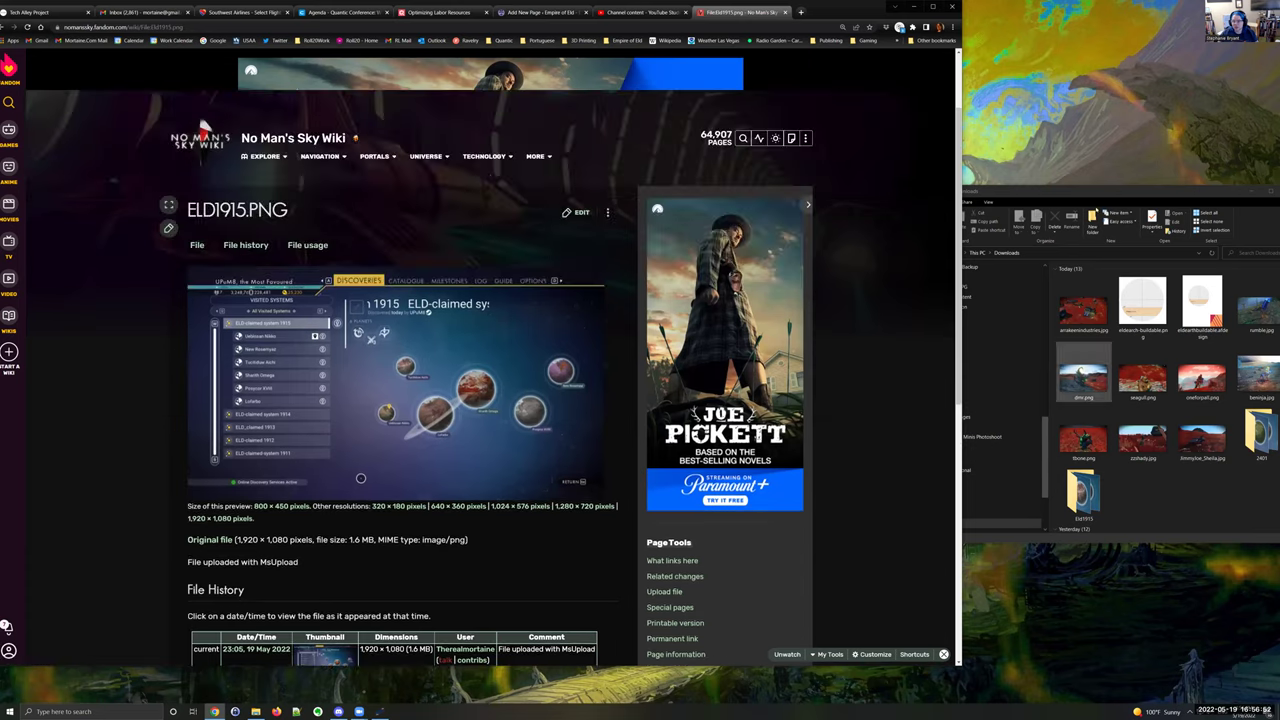
Move File Explorer into view, open the Eld1915 folder, and bring up eld1915.png's context menu
click(1089, 197)
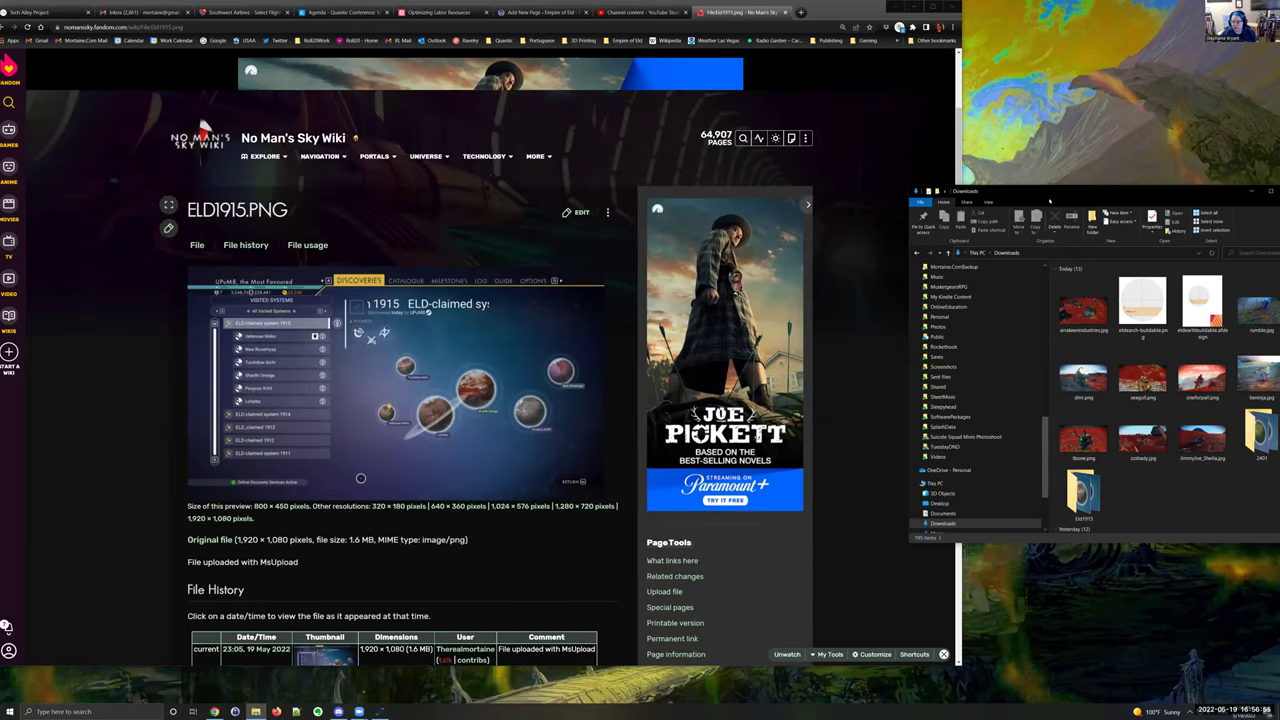
drag(1063, 191, 880, 192)
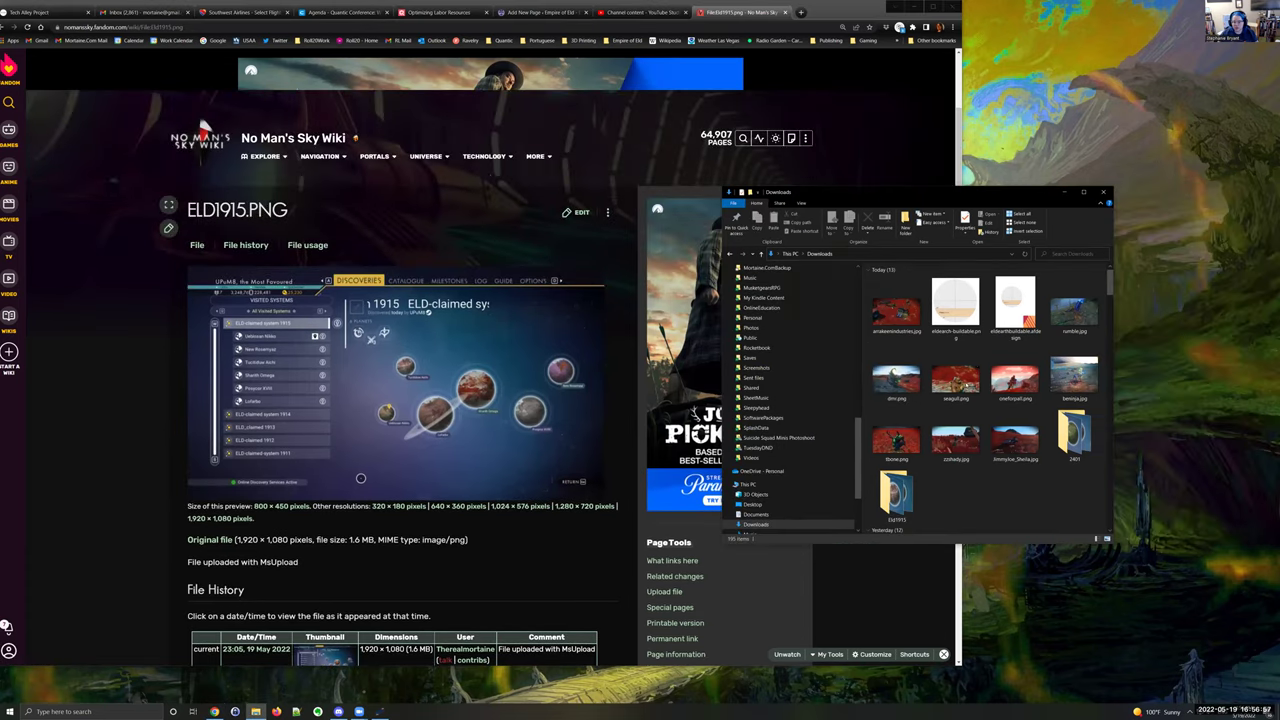
click(909, 340)
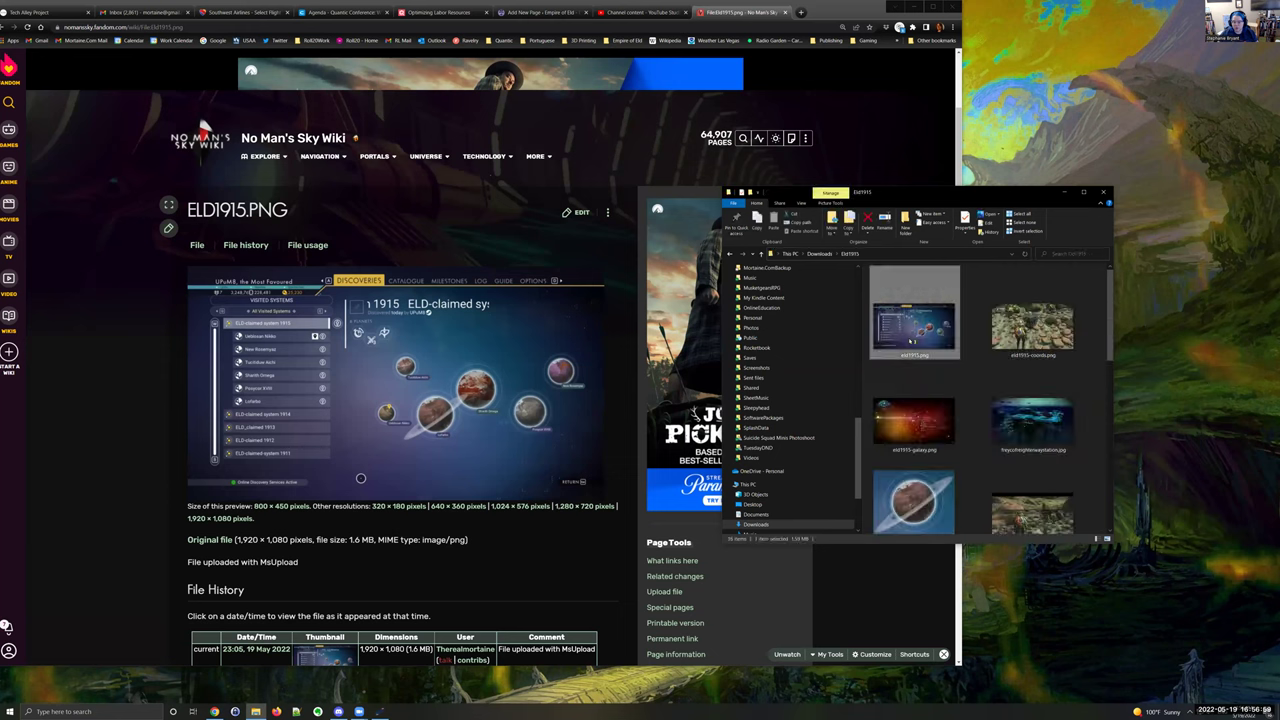
right_click(916, 344)
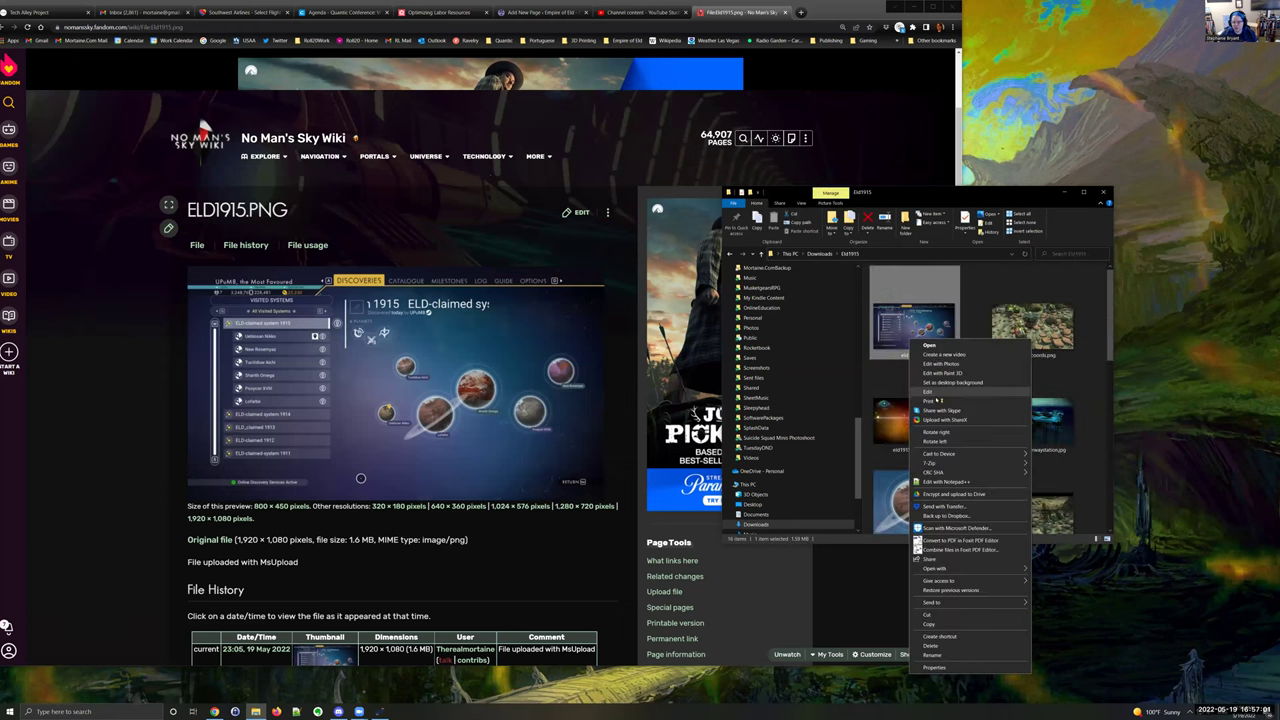
Crop eld1915.png to the planets region in Paint, close Paint, and start a new-version upload
click(929, 392)
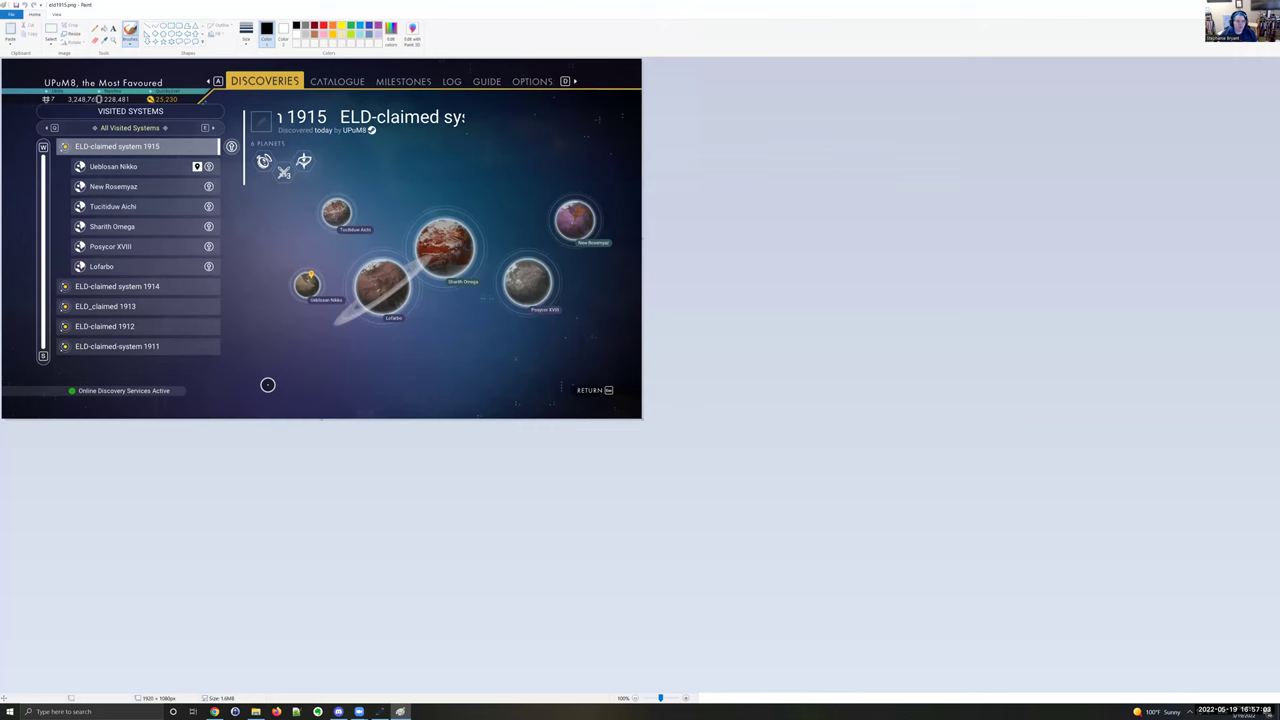
click(50, 30)
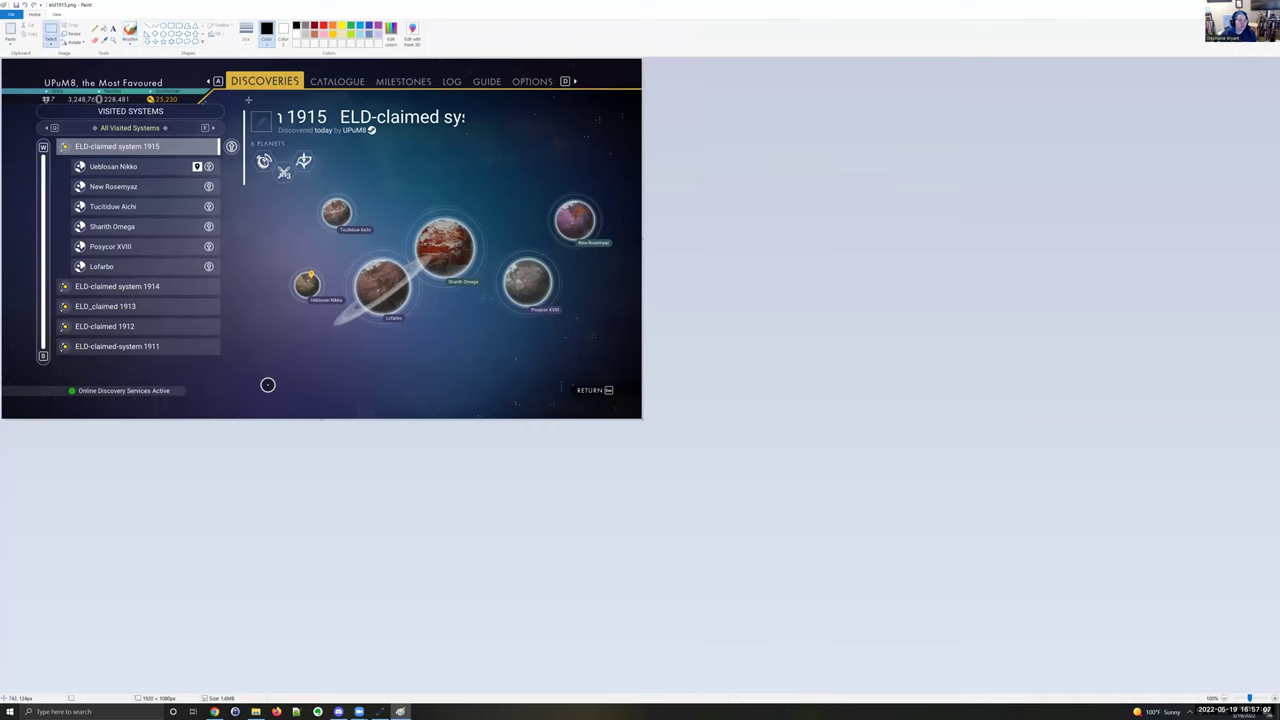
drag(248, 100, 618, 363)
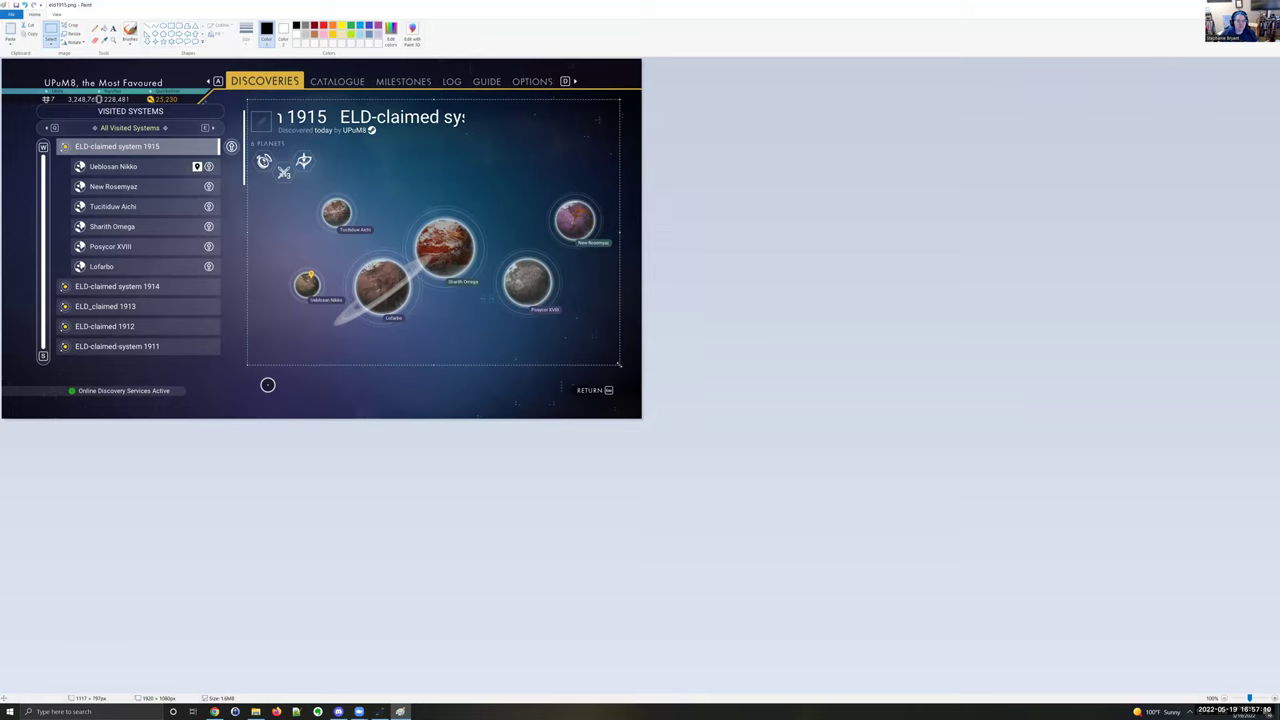
click(70, 26)
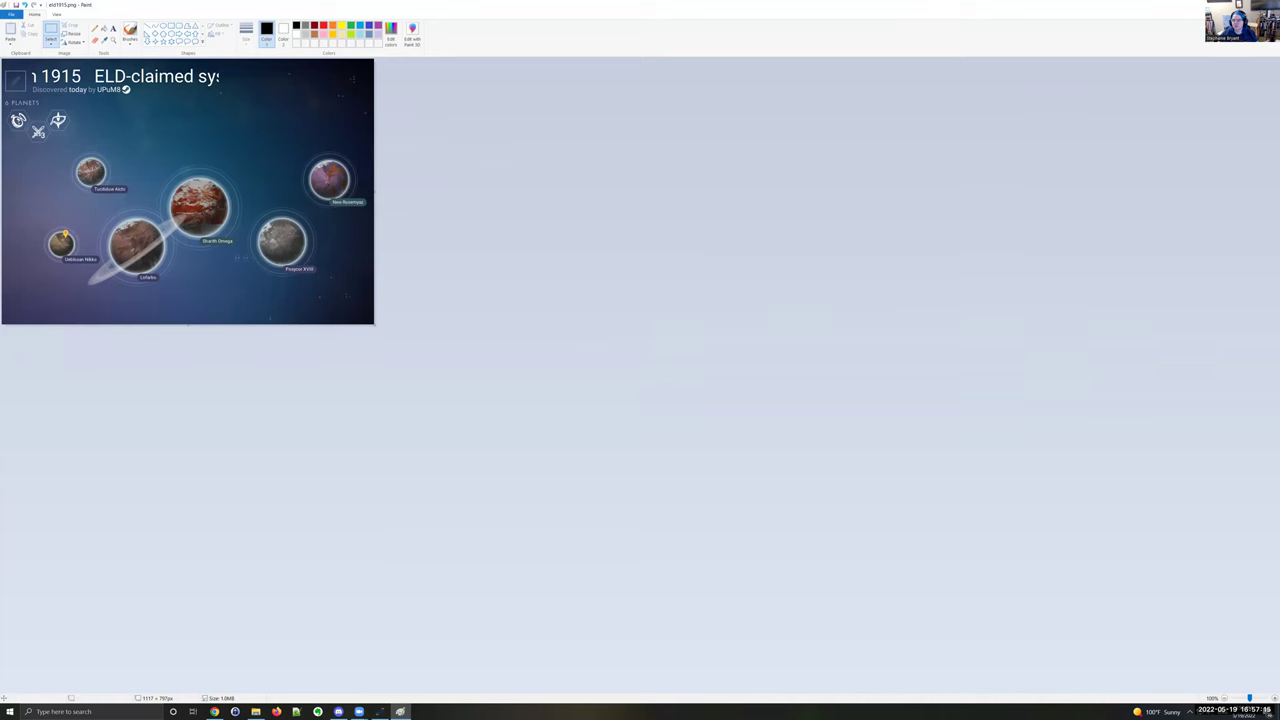
click(1203, 5)
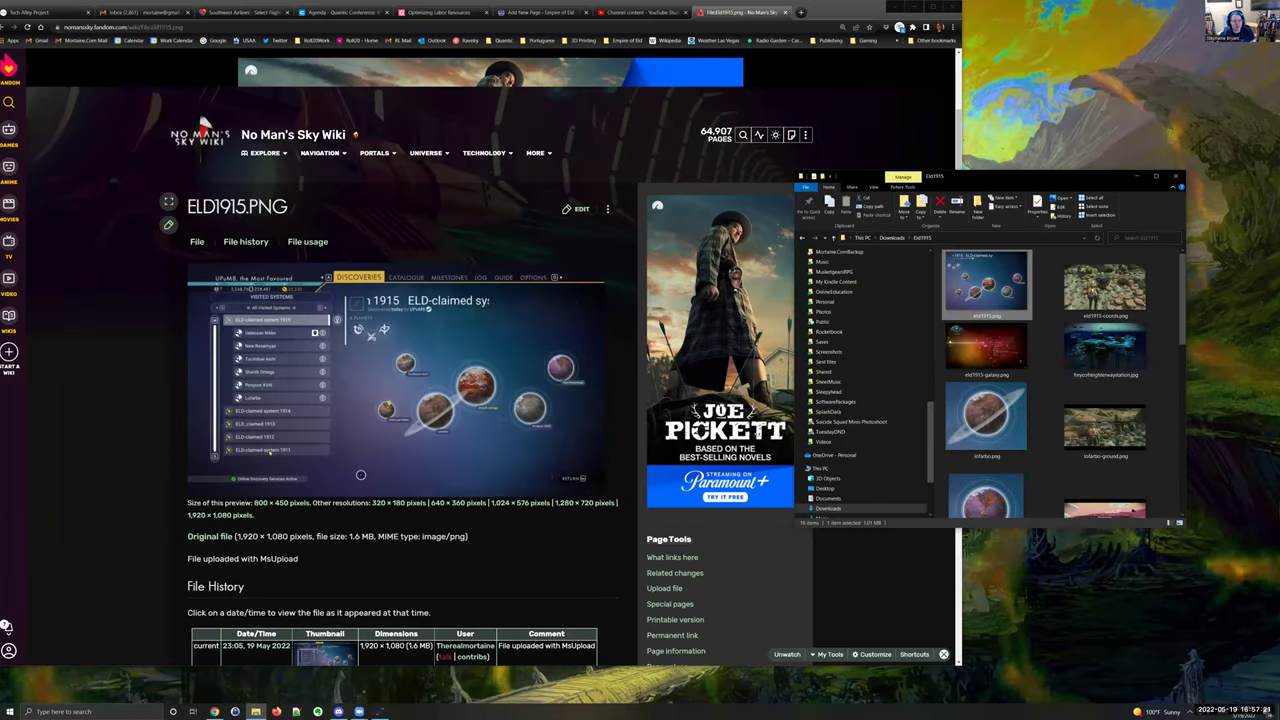
scroll(241, 453, down, 3)
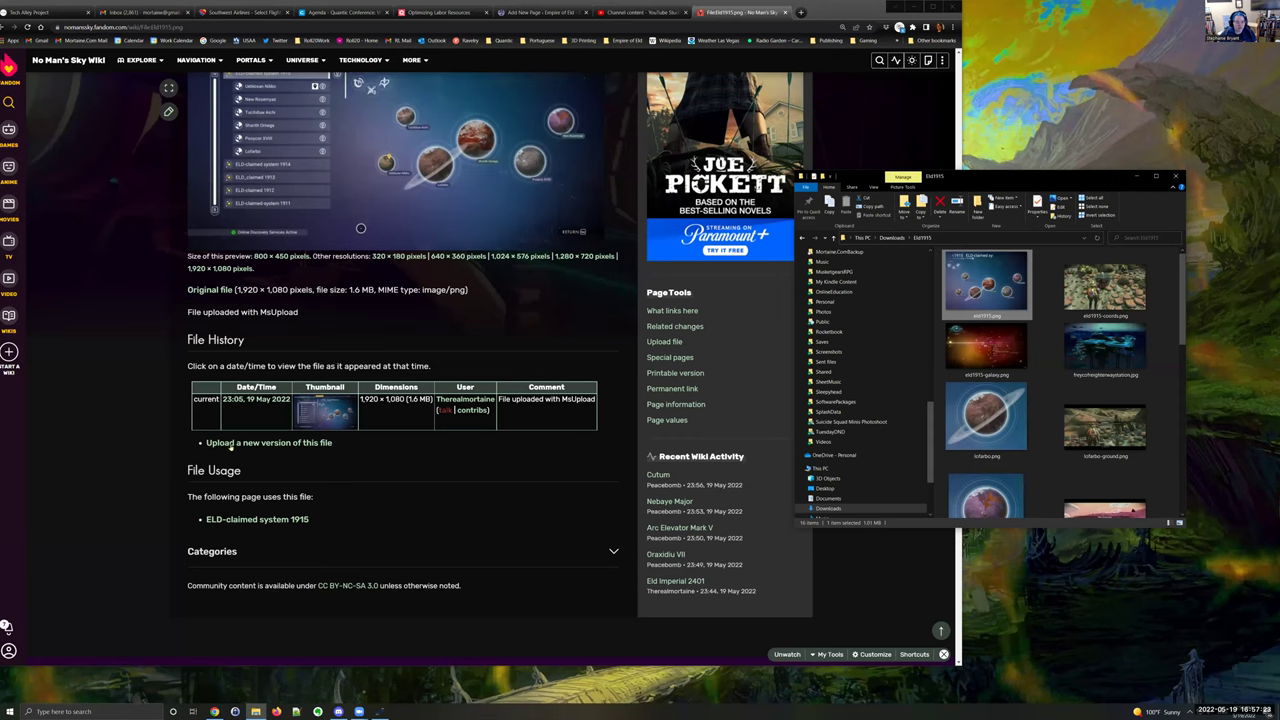
click(231, 445)
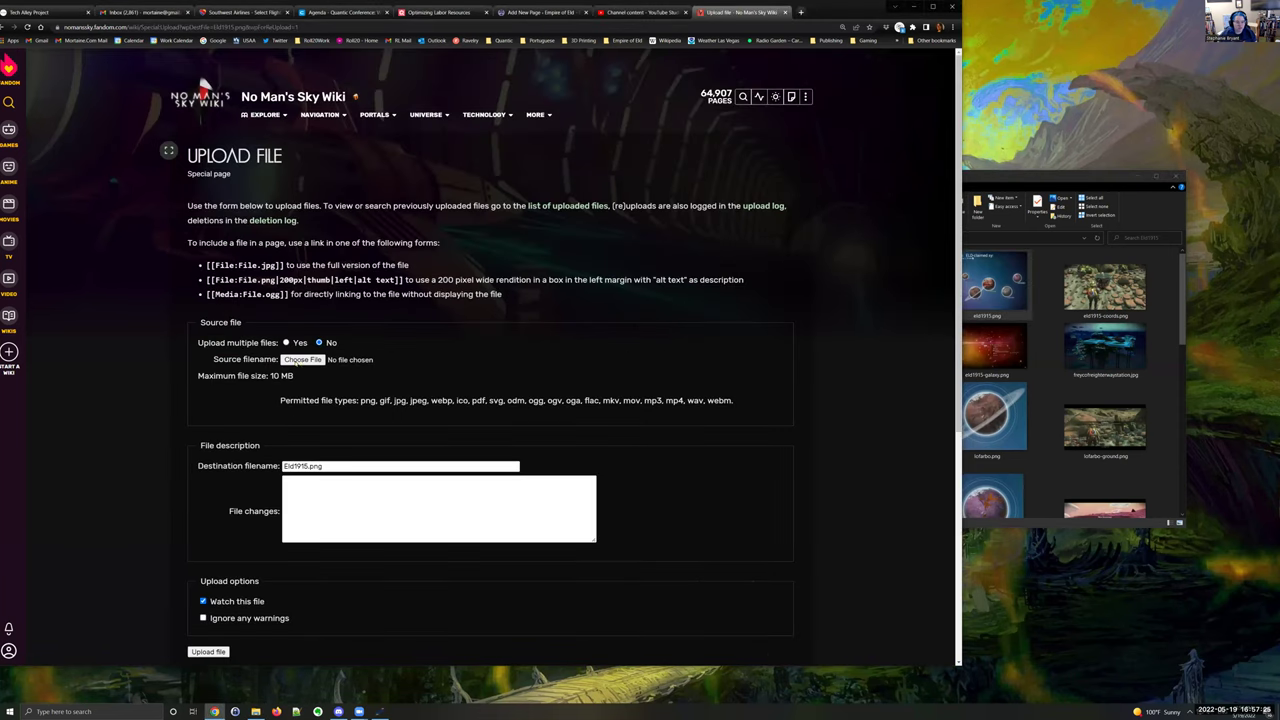
Pick eld1915.png from Downloads > Eld1915 as the upload's source file
click(300, 361)
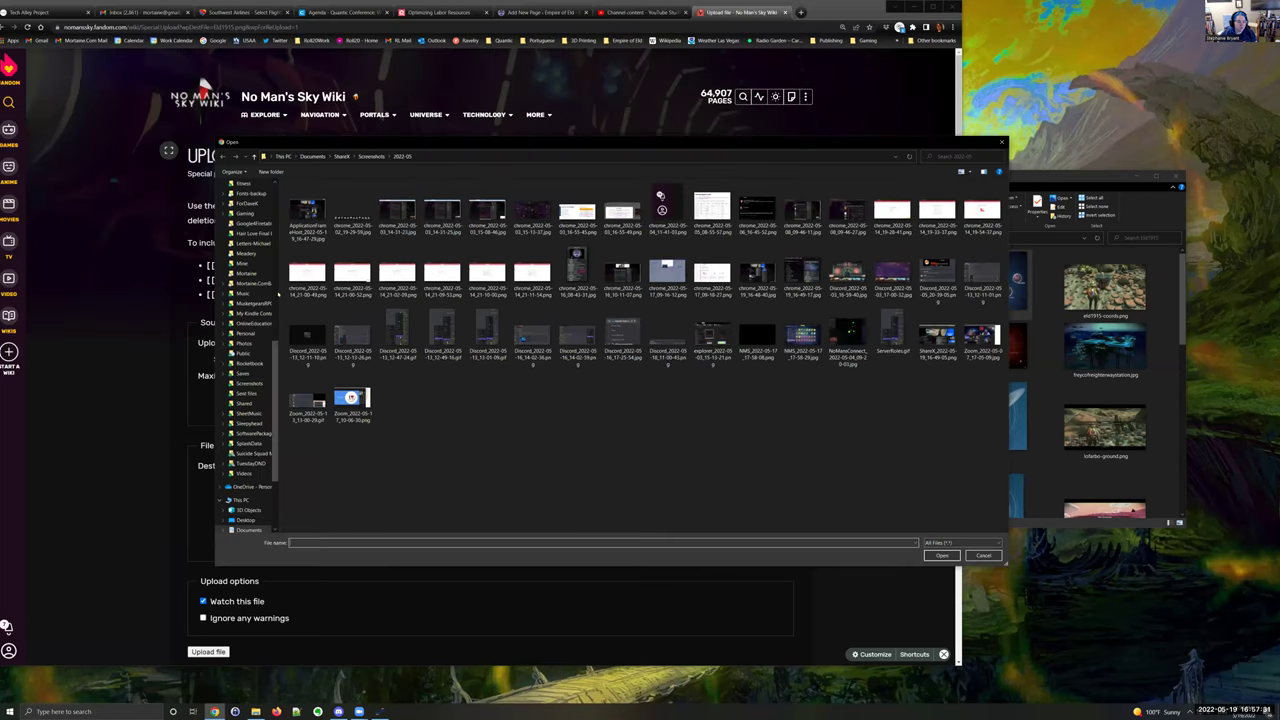
scroll(260, 215, up, 10)
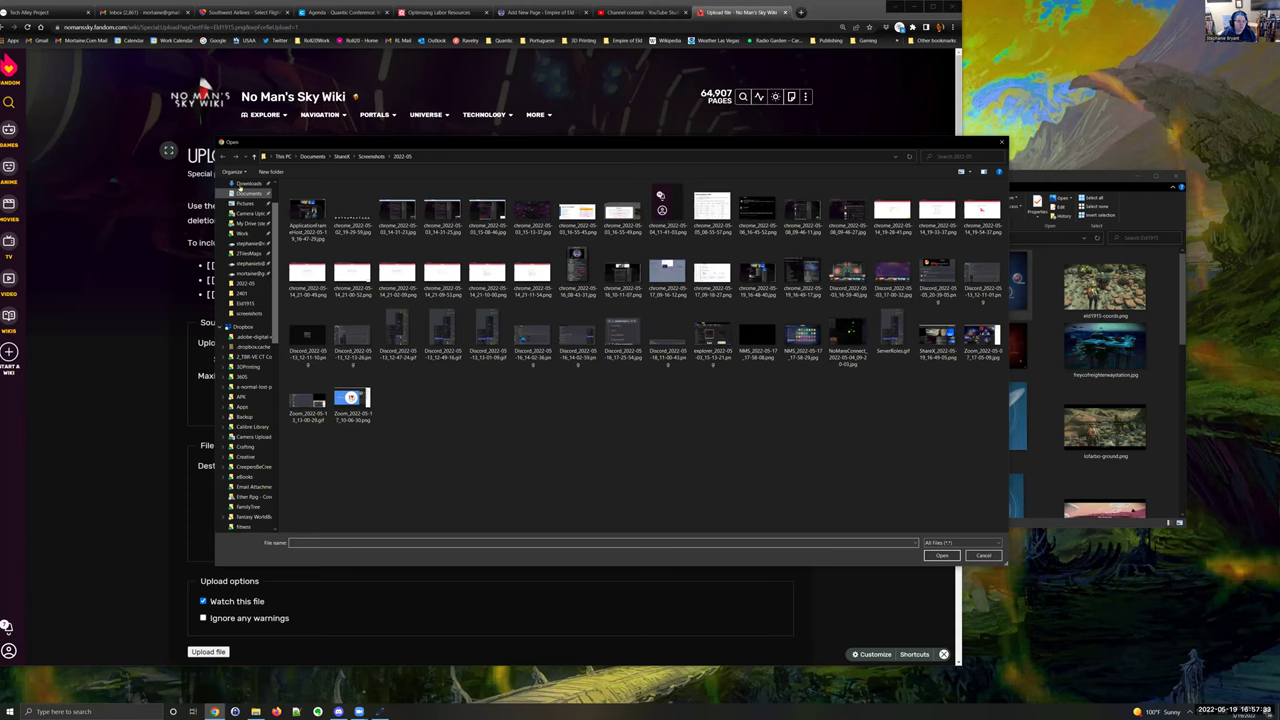
click(248, 183)
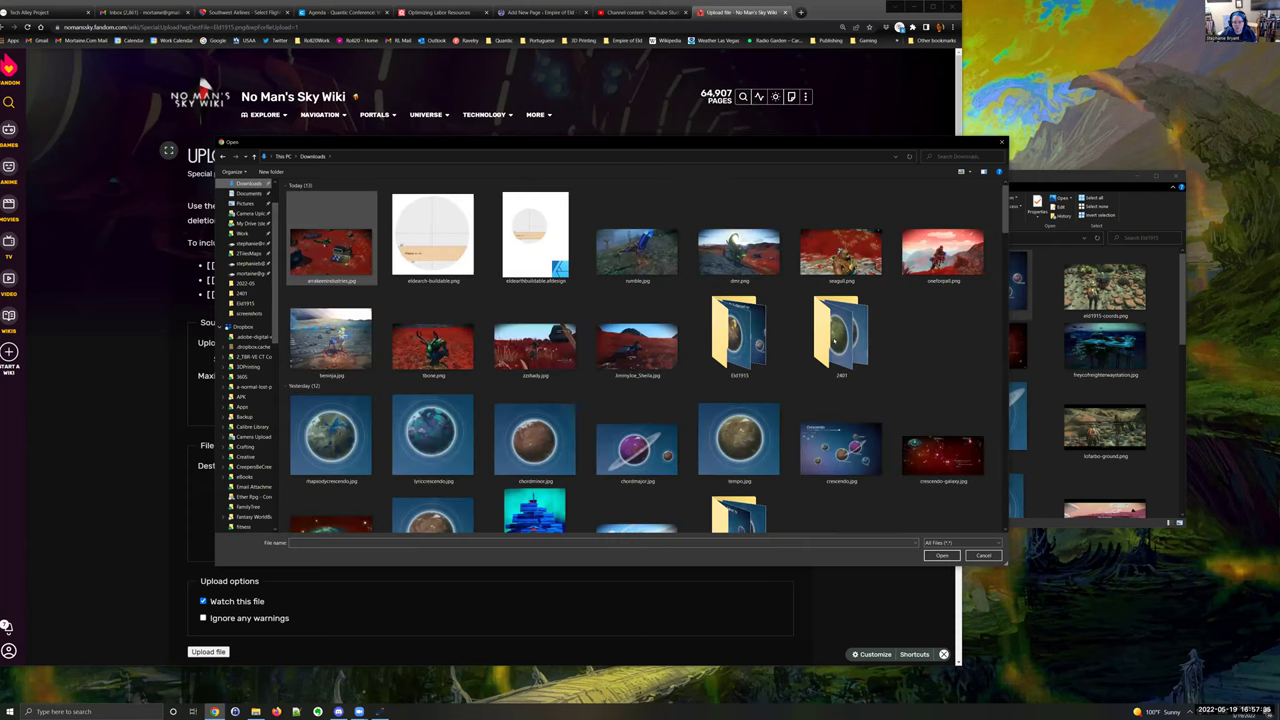
double_click(739, 335)
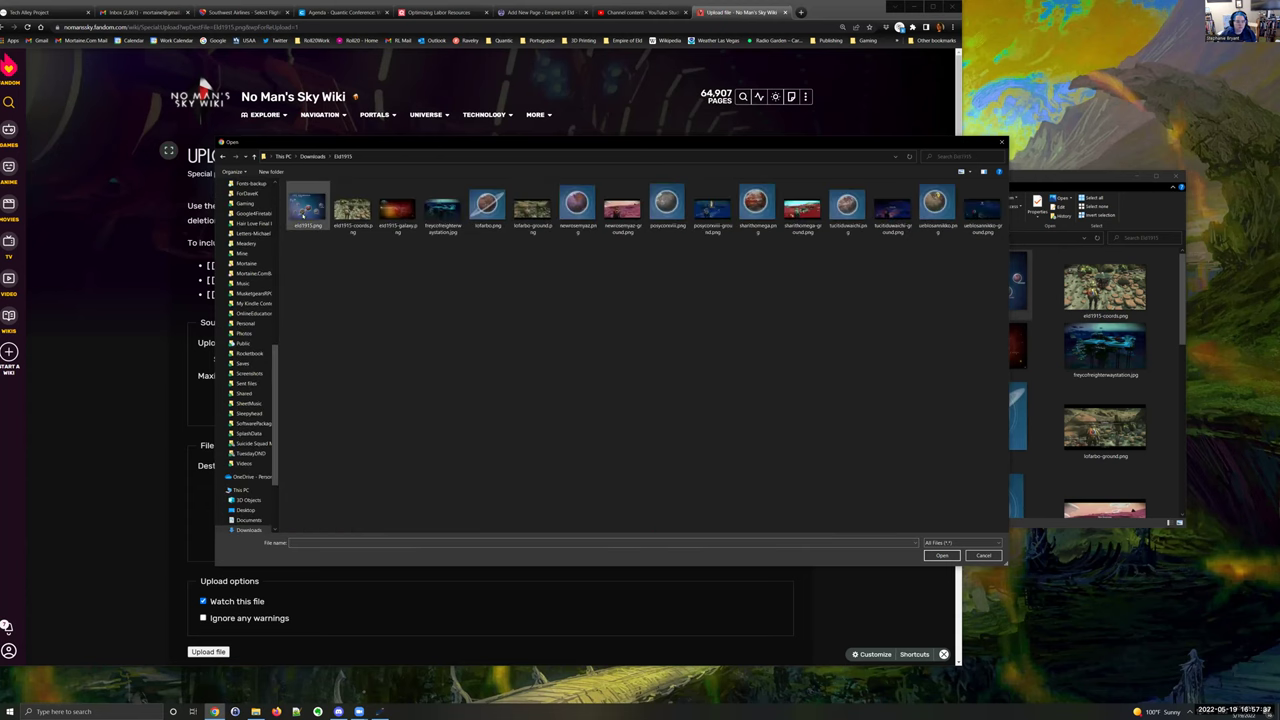
click(318, 205)
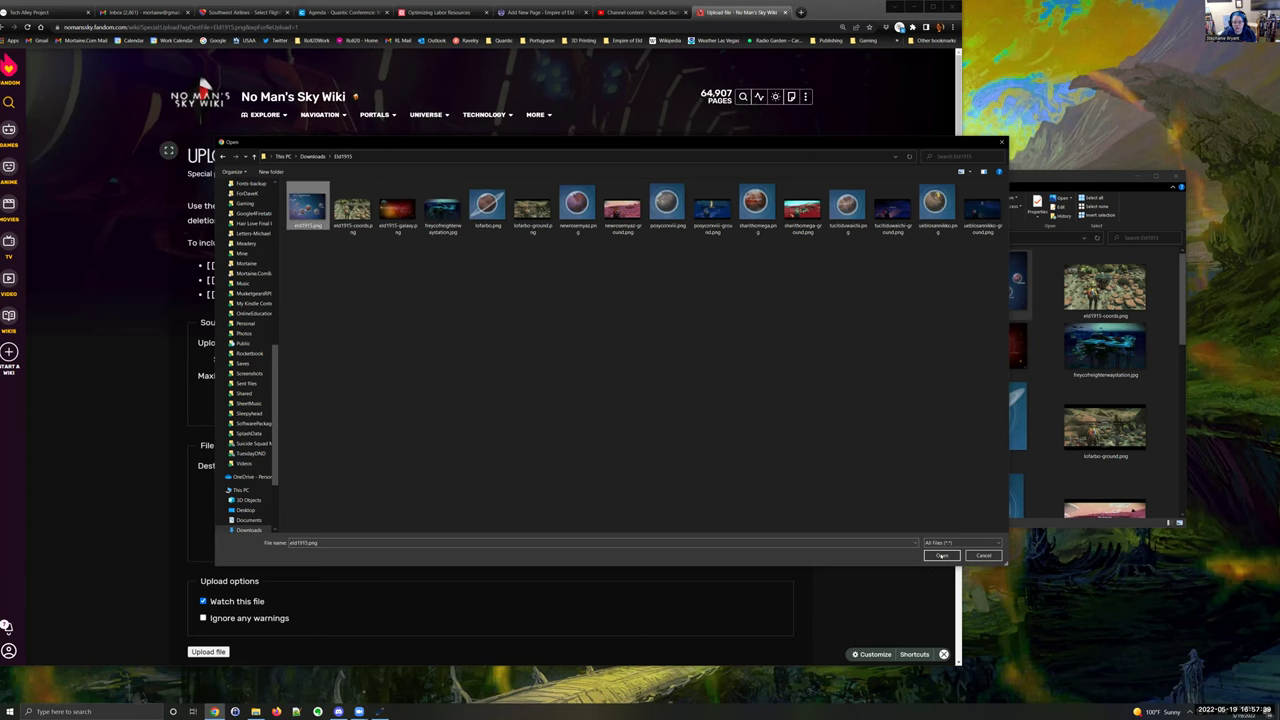
click(941, 555)
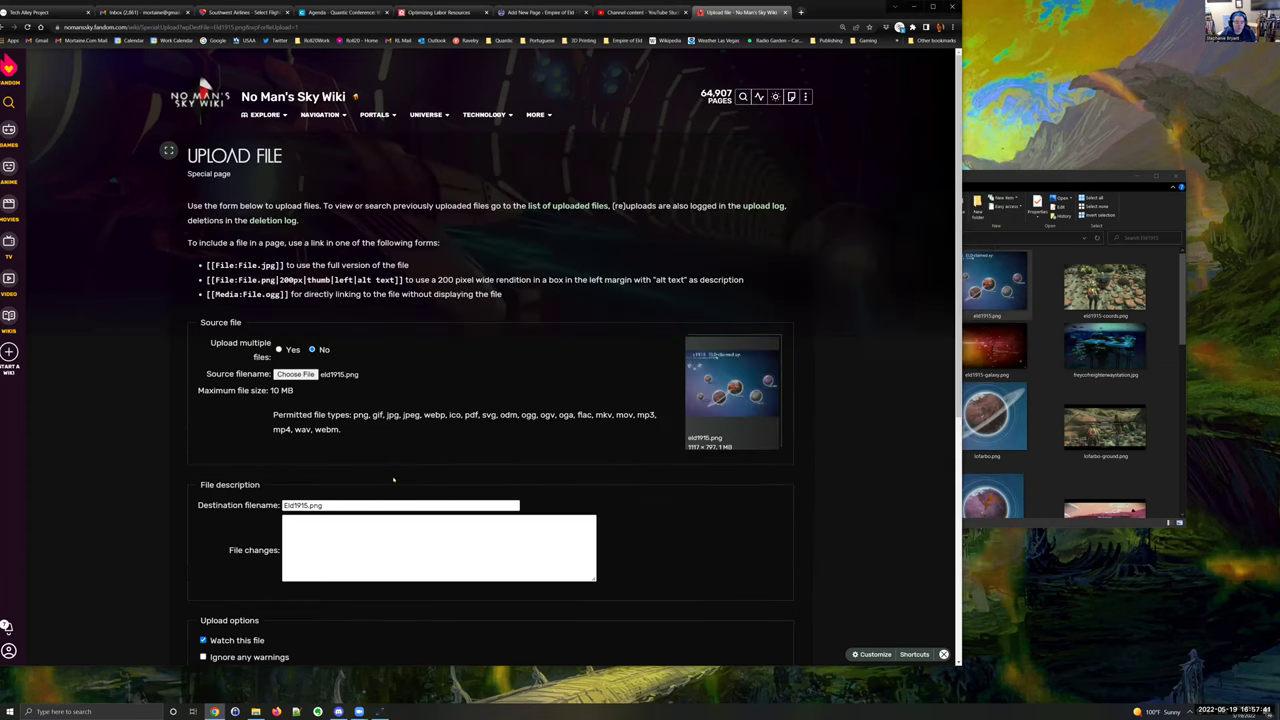
scroll(393, 480, down, 2)
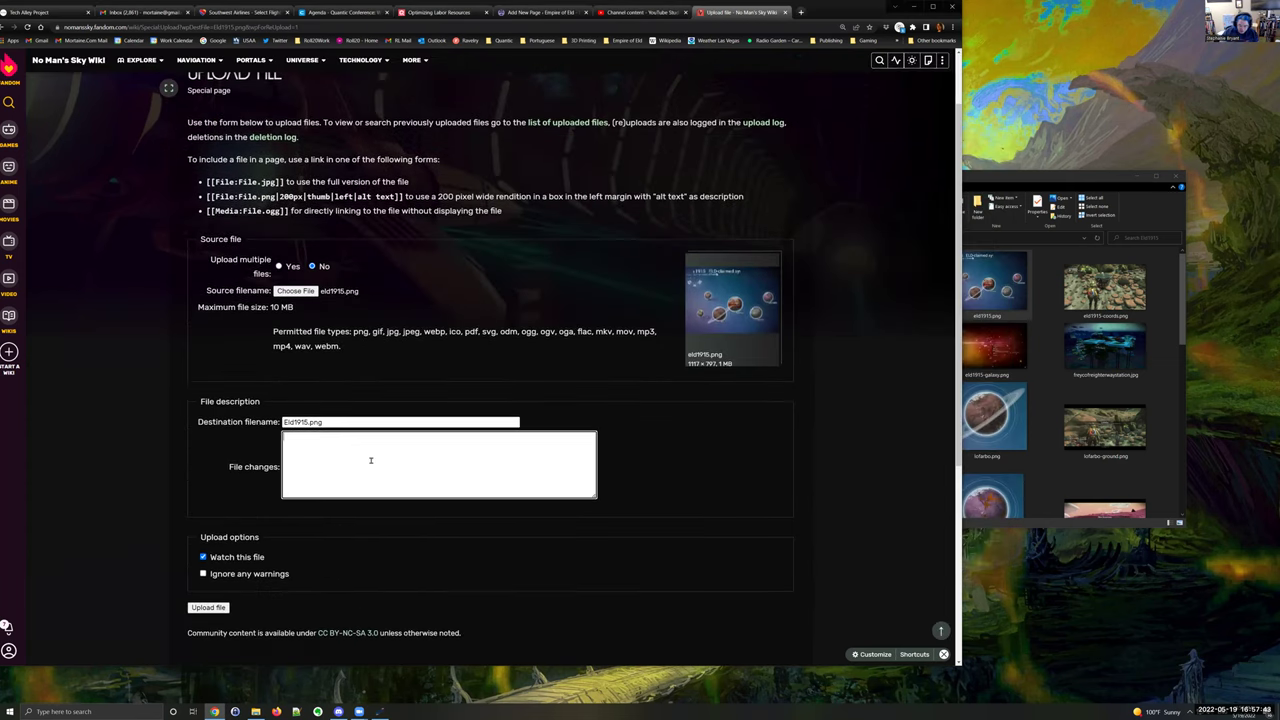
text(Croppi)
text(ed for easier reading)
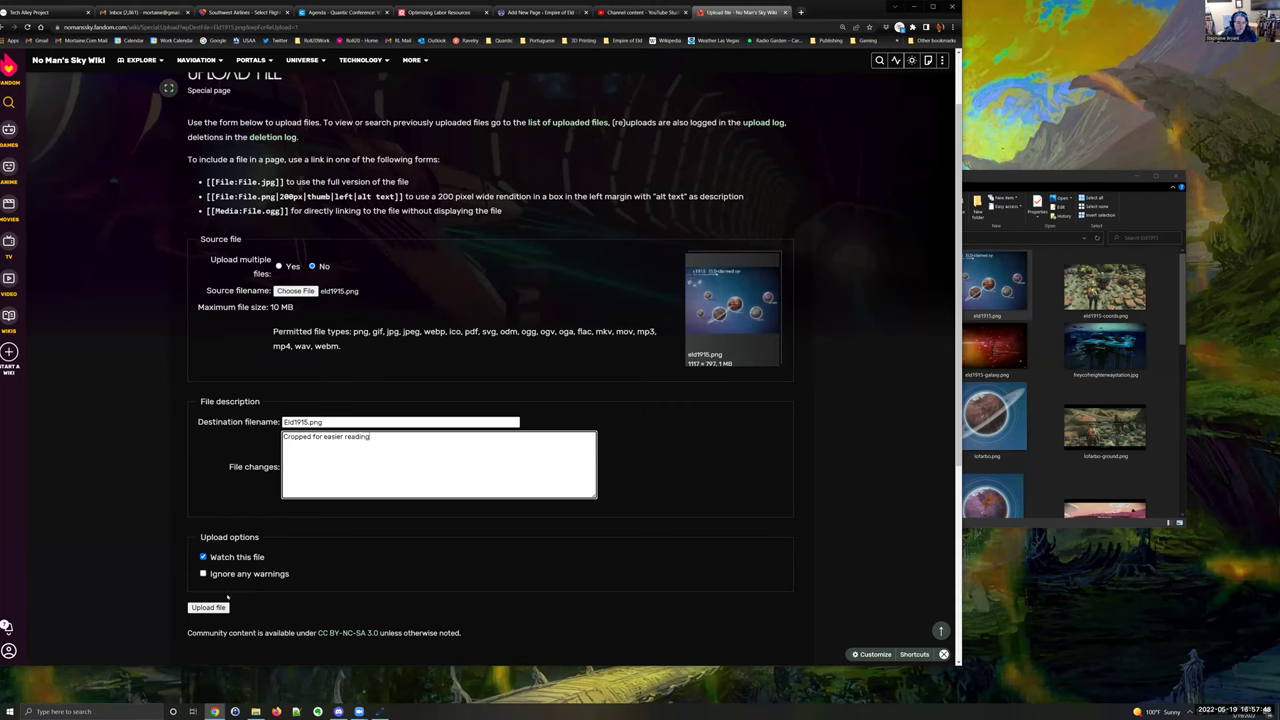
Submit the new ELD1915.PNG version with the note 'Cropped for easier reading'
click(221, 608)
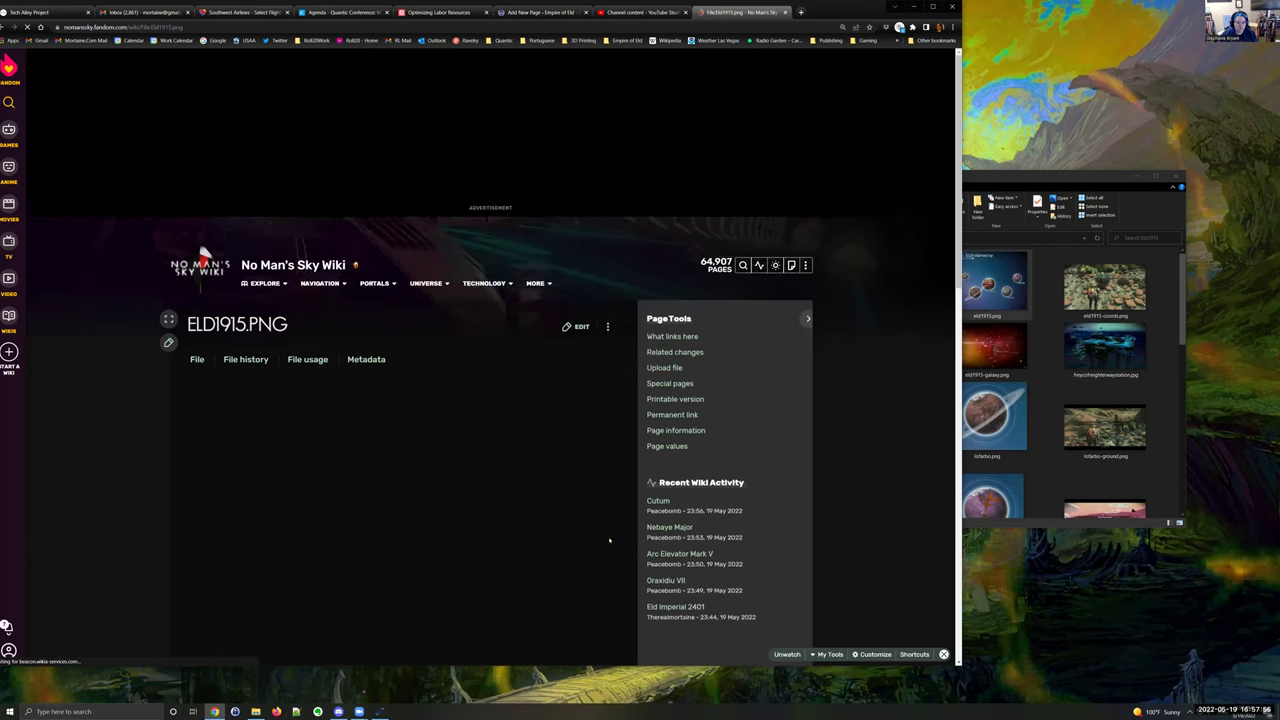
scroll(609, 541, down, 2)
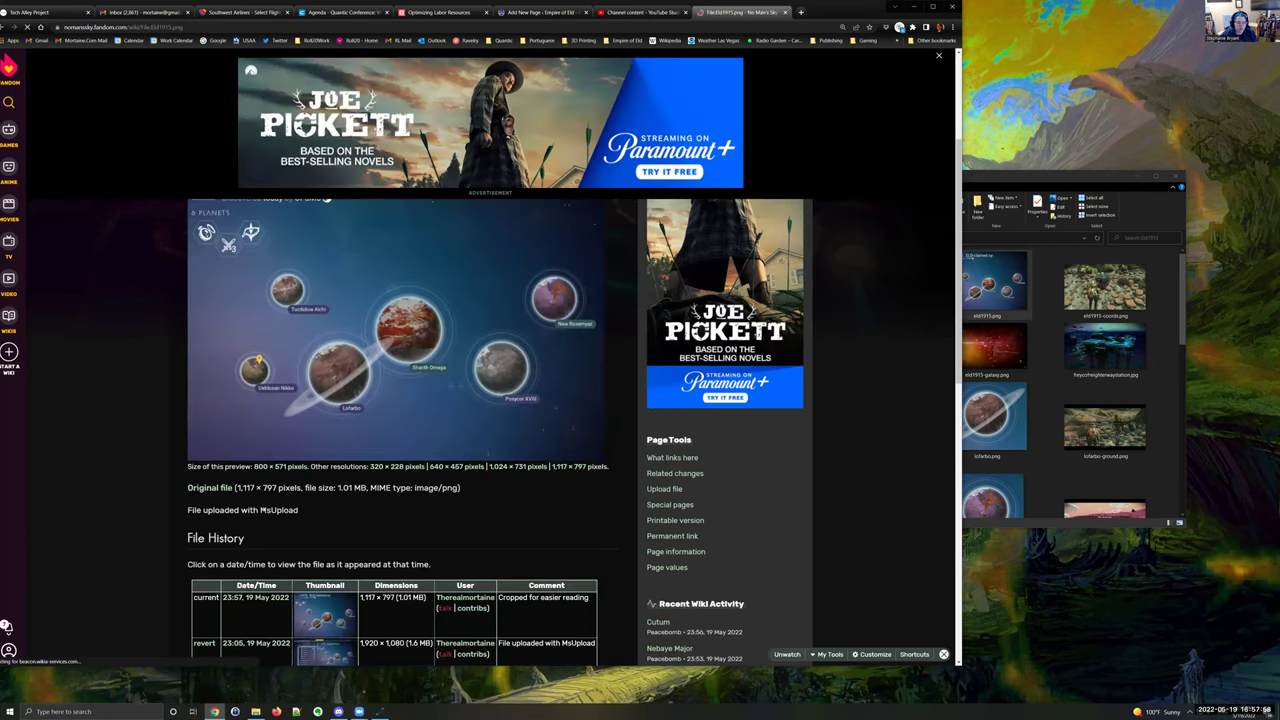
scroll(334, 536, down, 2)
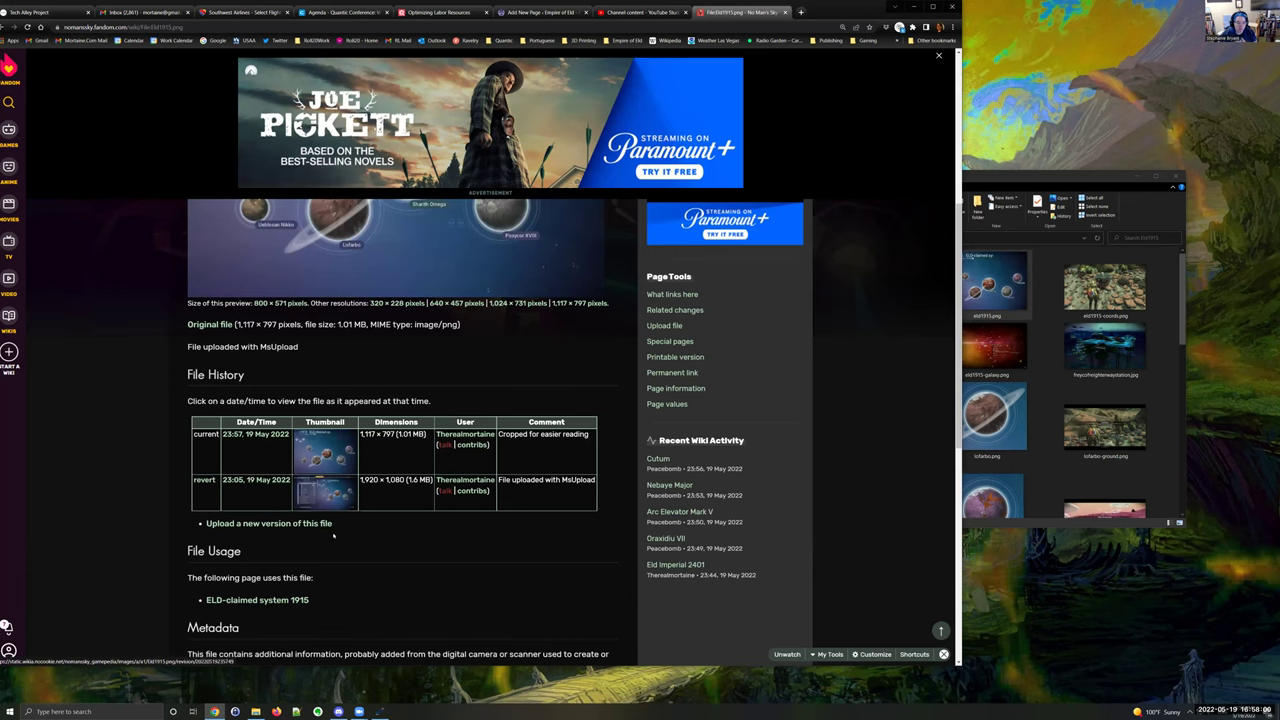
scroll(300, 520, down, 2)
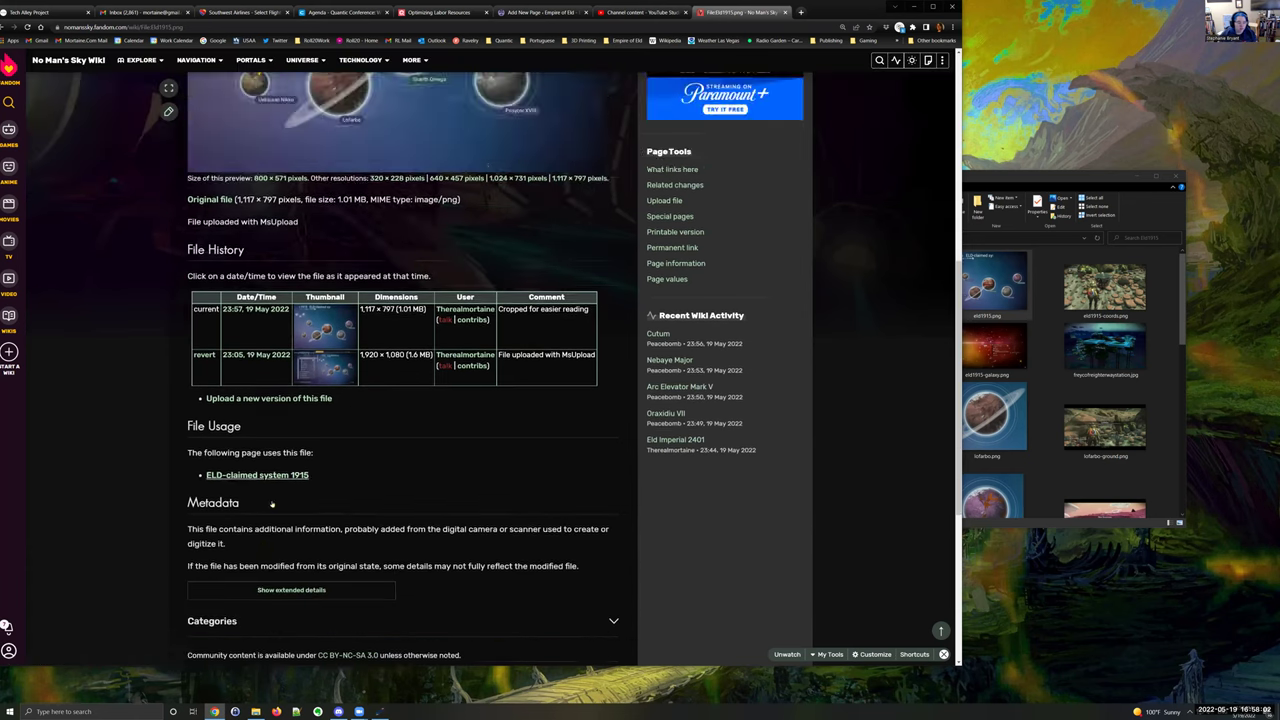
scroll(272, 504, down, 1)
Open the ELD-claimed system 1915 article from the file page's usage list
click(253, 392)
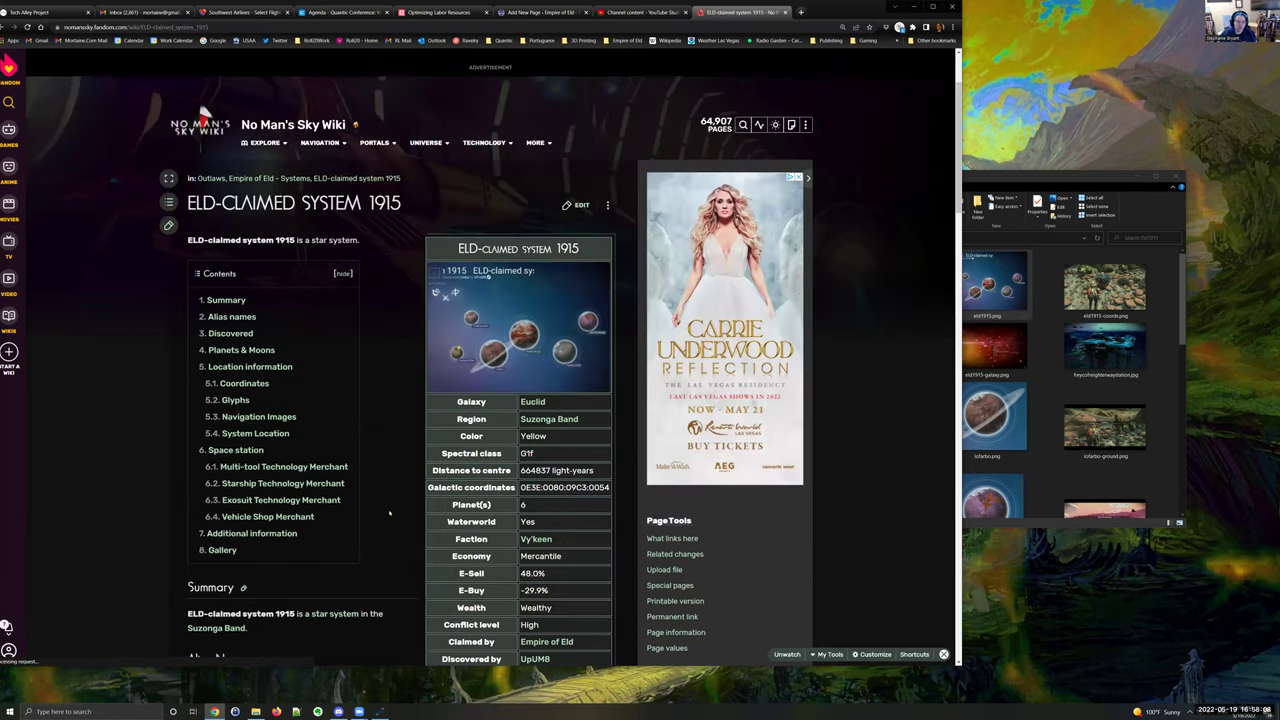
scroll(822, 496, down, 1)
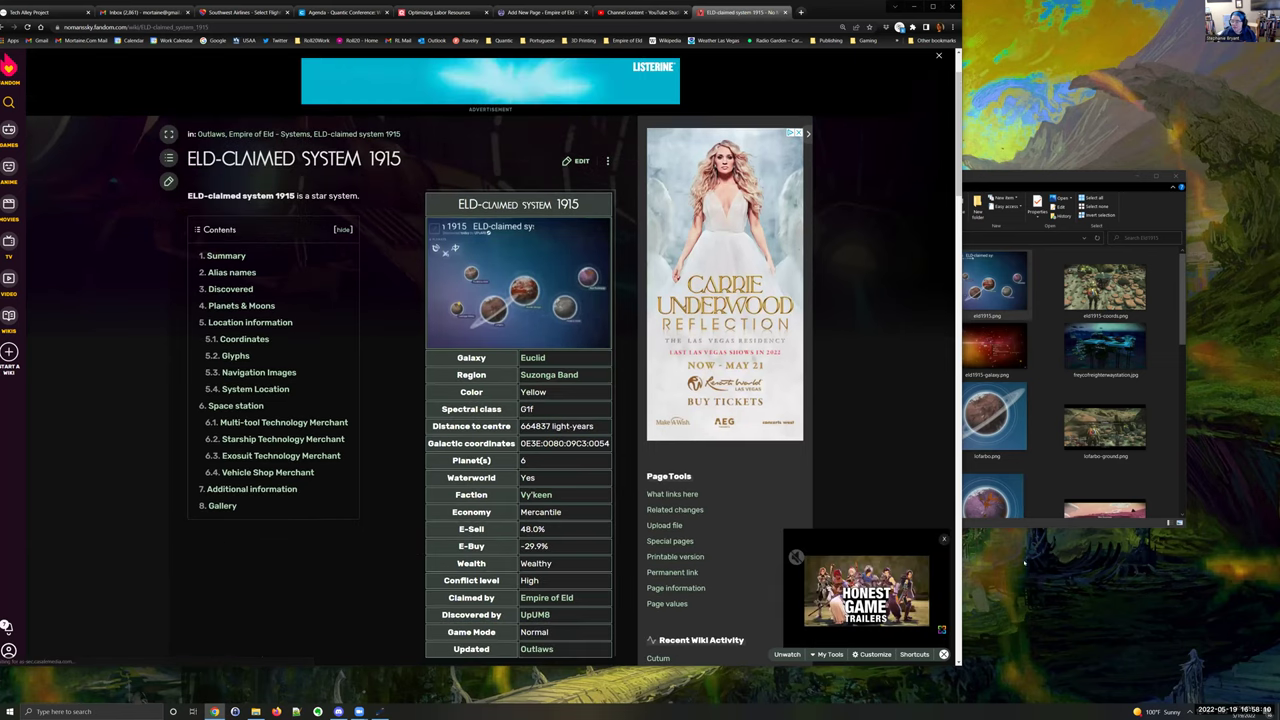